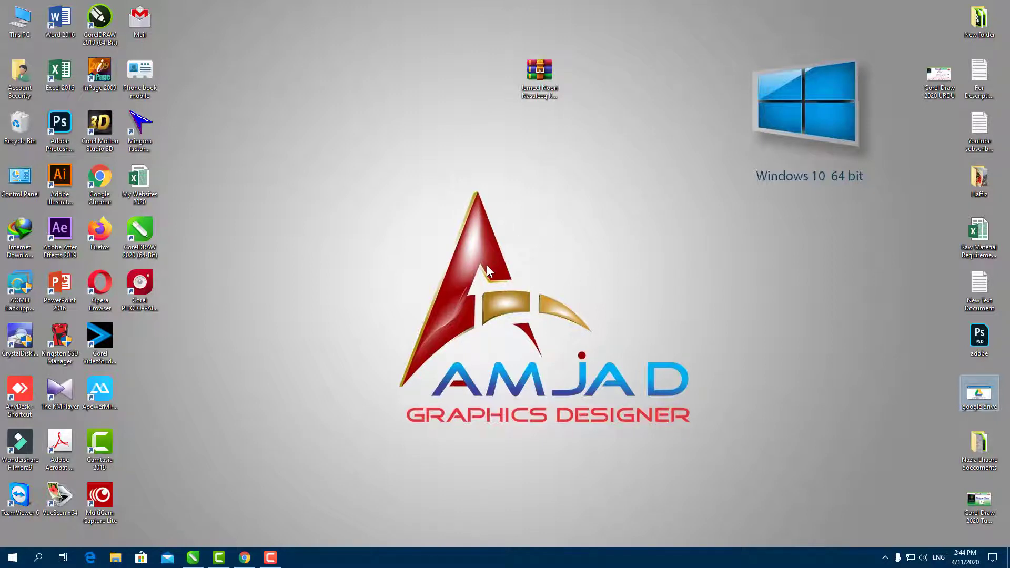
click(560, 138)
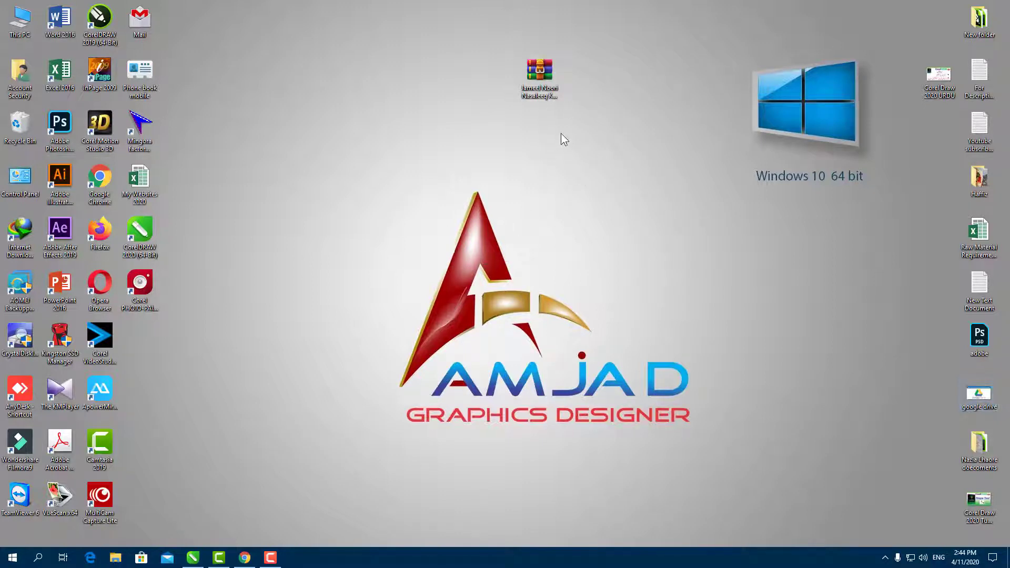
click(544, 104)
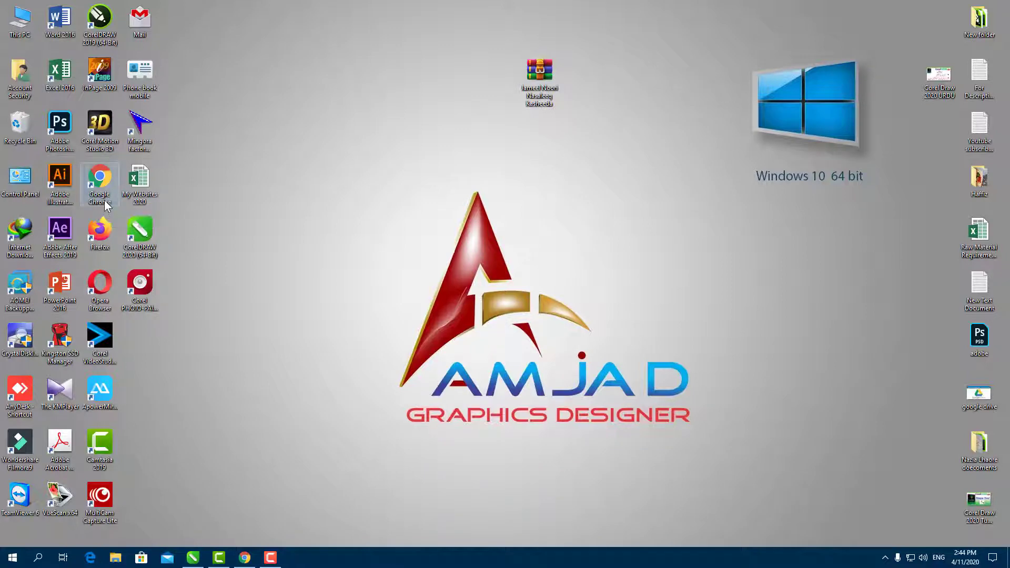
Launch Google Chrome and open Google Drive from the Google apps list.
double_click(100, 181)
click(891, 152)
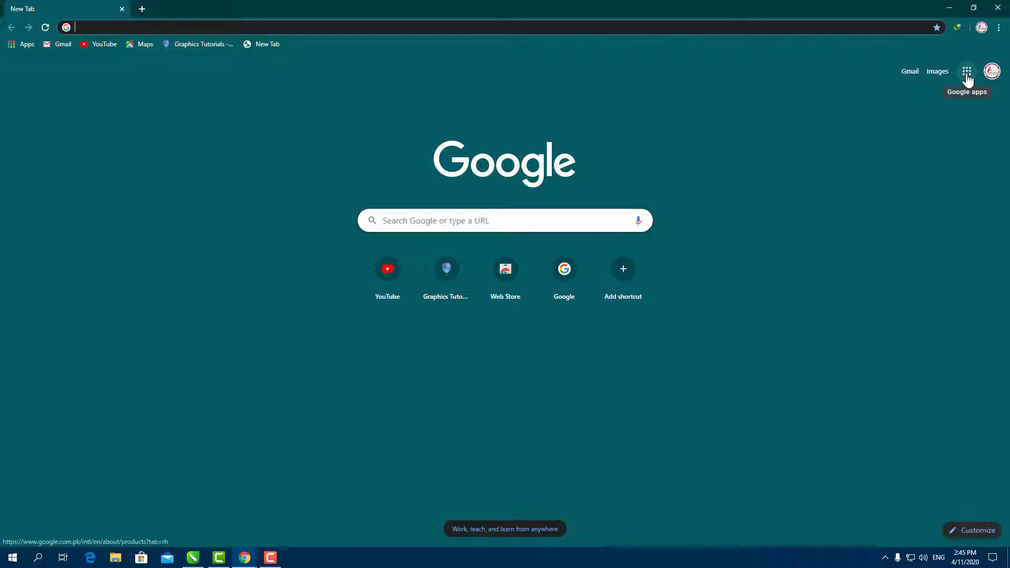
click(967, 73)
scroll(926, 190, down, 2)
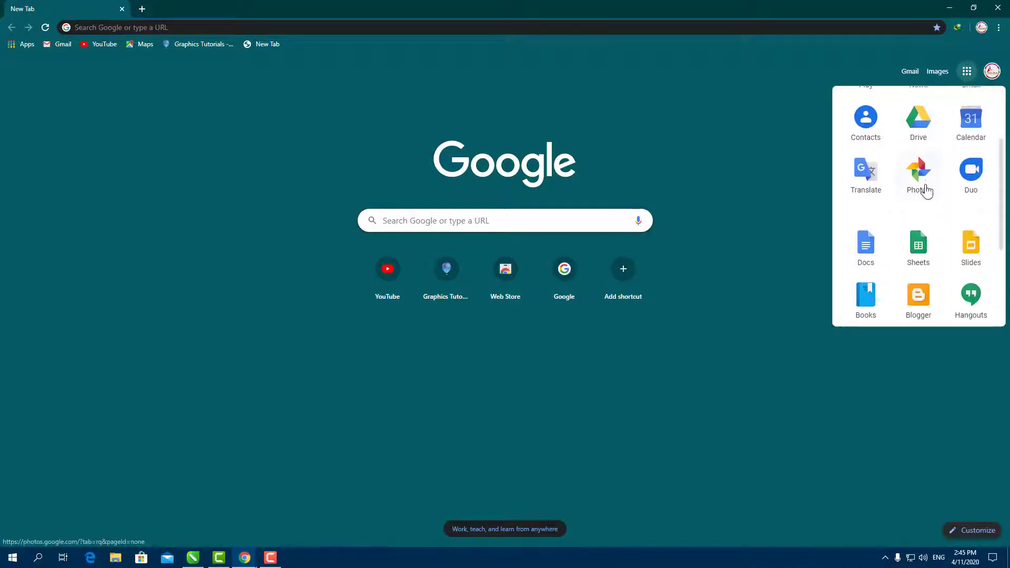
scroll(923, 192, down, 3)
scroll(919, 221, up, 5)
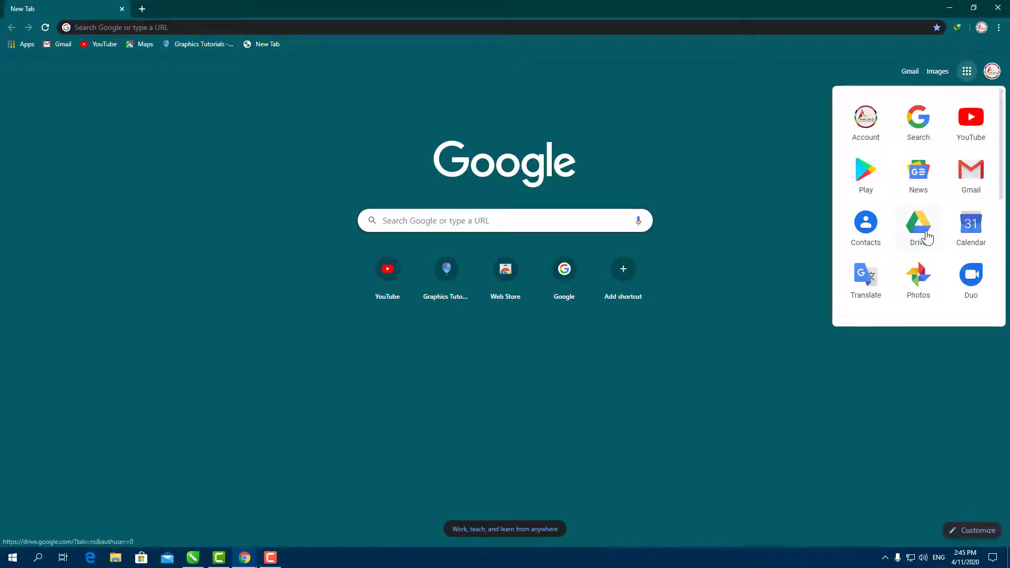
click(926, 235)
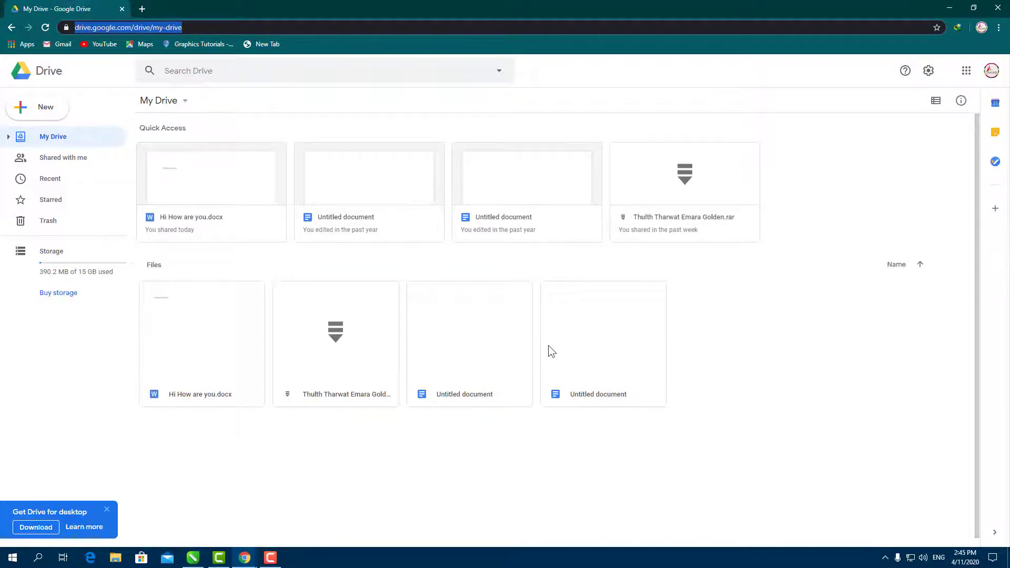
Upload the Jameel Noori Nasaleeq Kasheeda archive from the Desktop folder to My Drive.
click(46, 110)
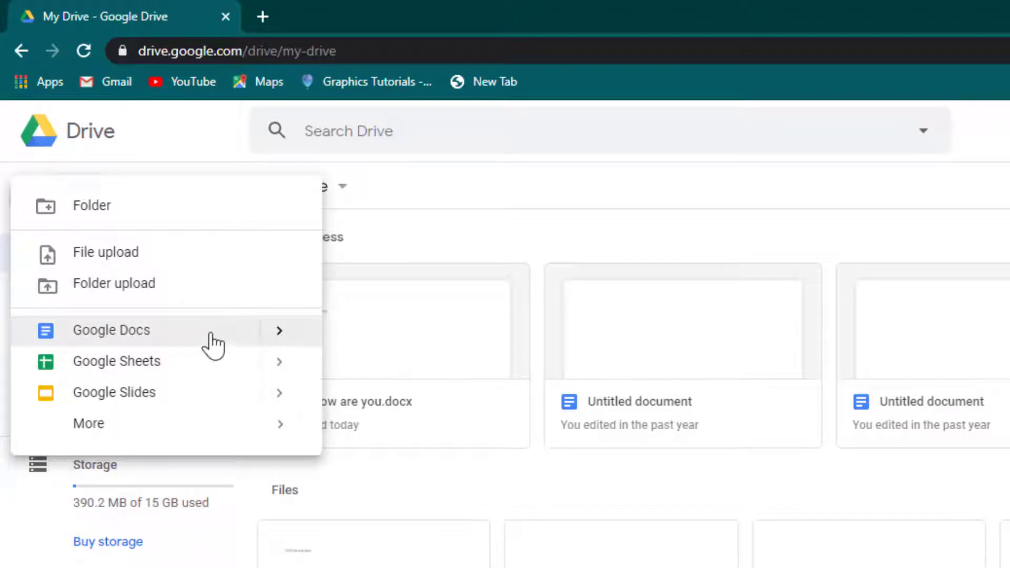
mouse_move(279, 336)
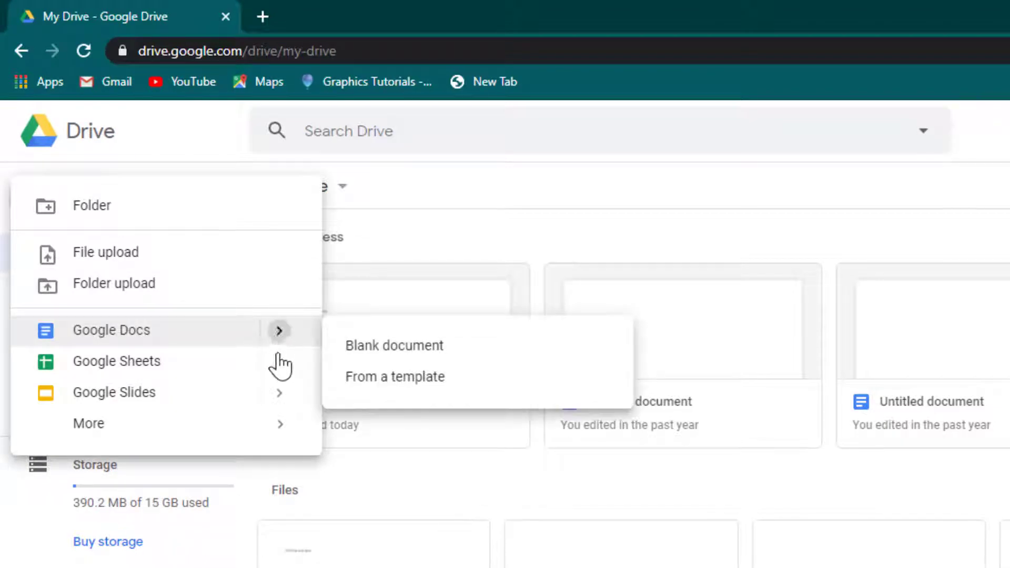
mouse_move(279, 397)
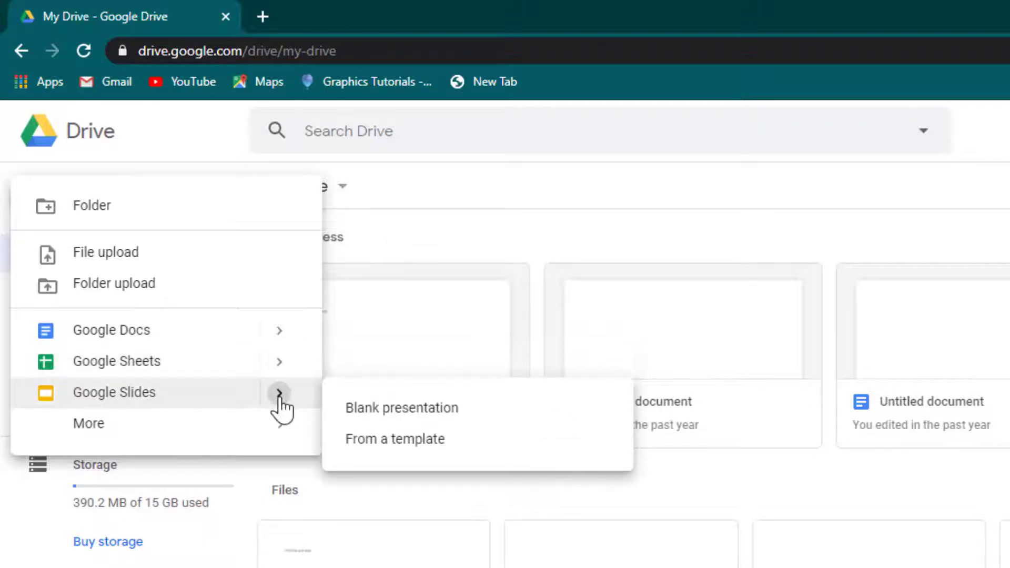
mouse_move(284, 426)
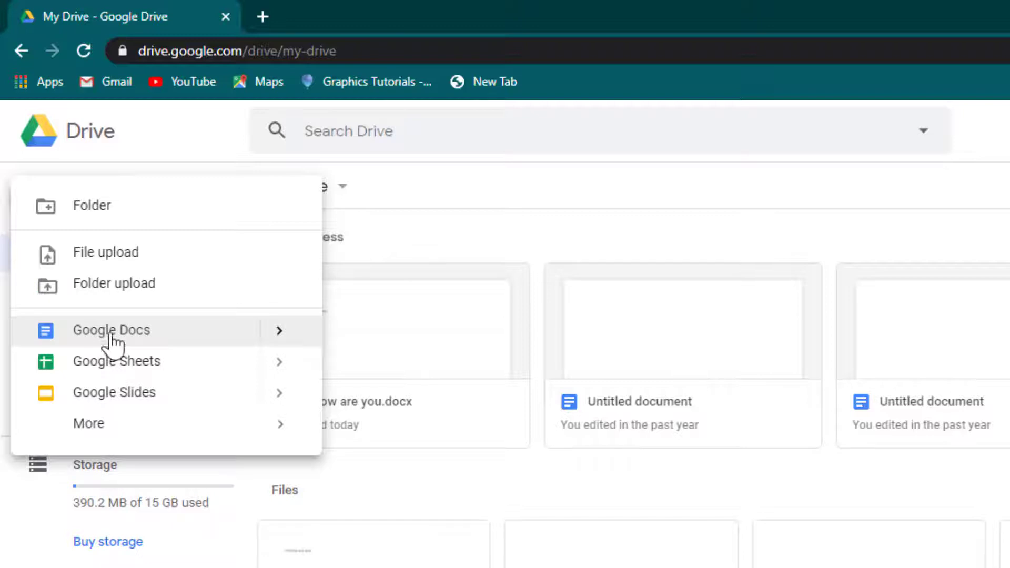
click(131, 262)
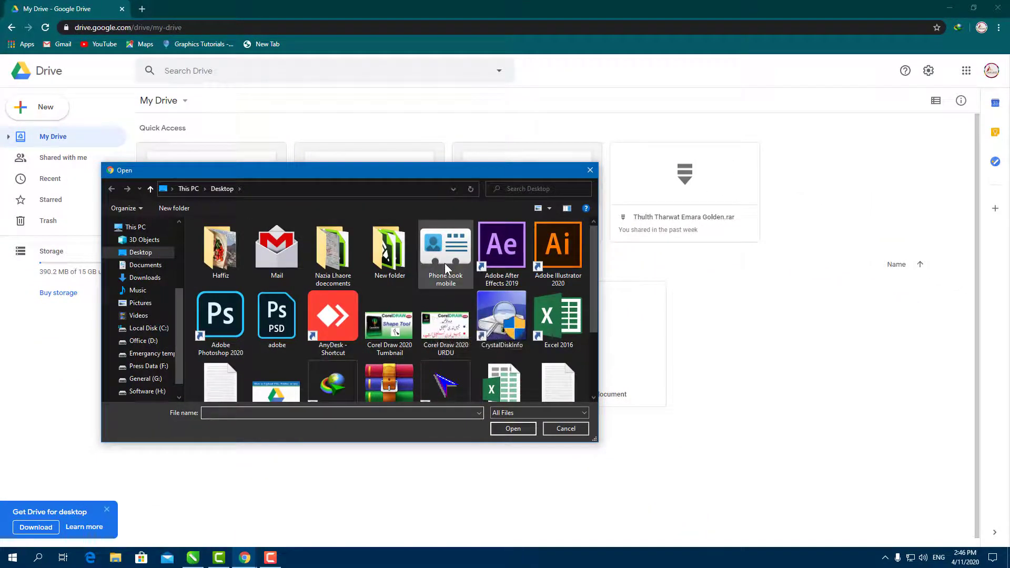
scroll(444, 263, down, 1)
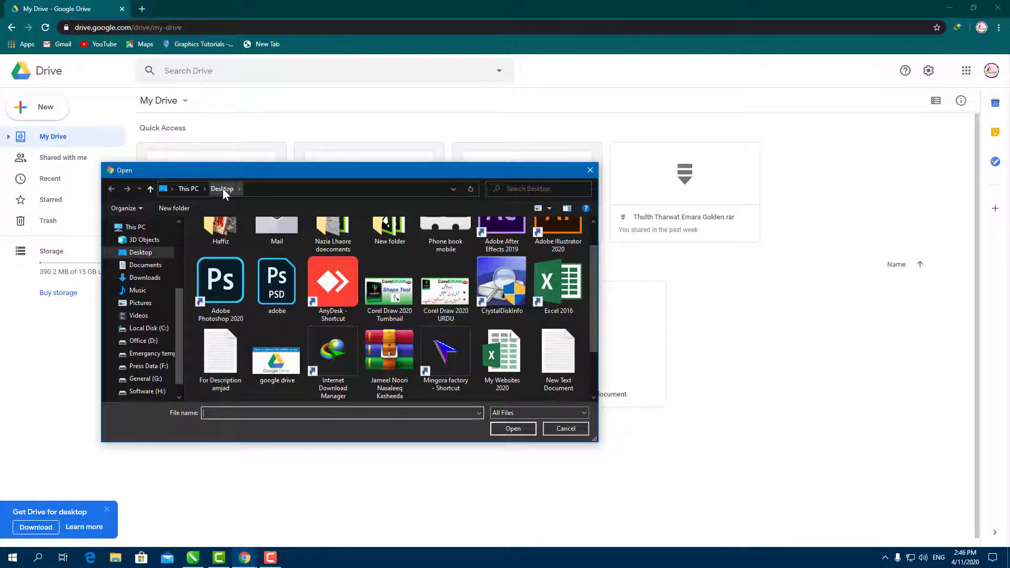
scroll(470, 289, down, 2)
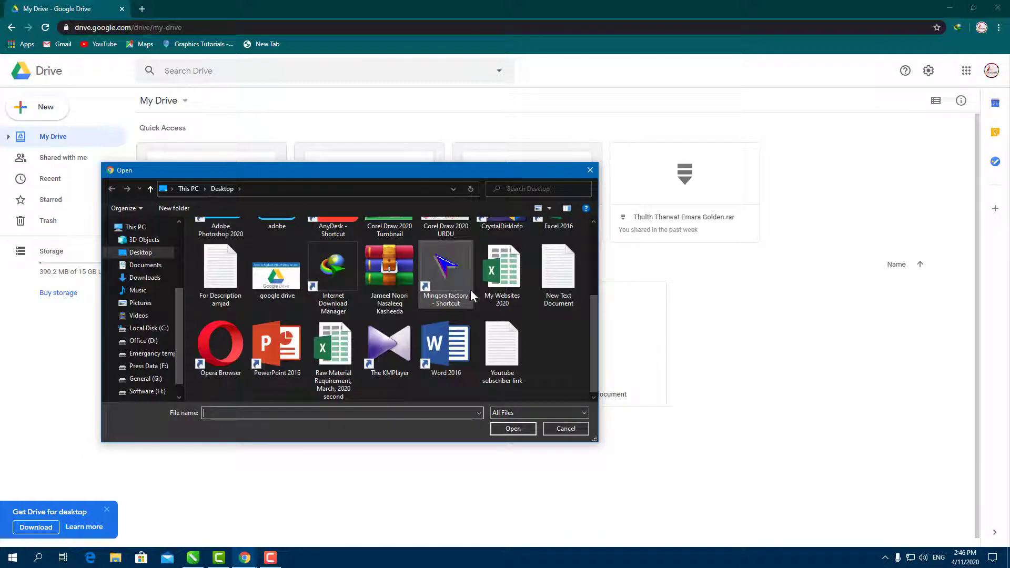
click(392, 271)
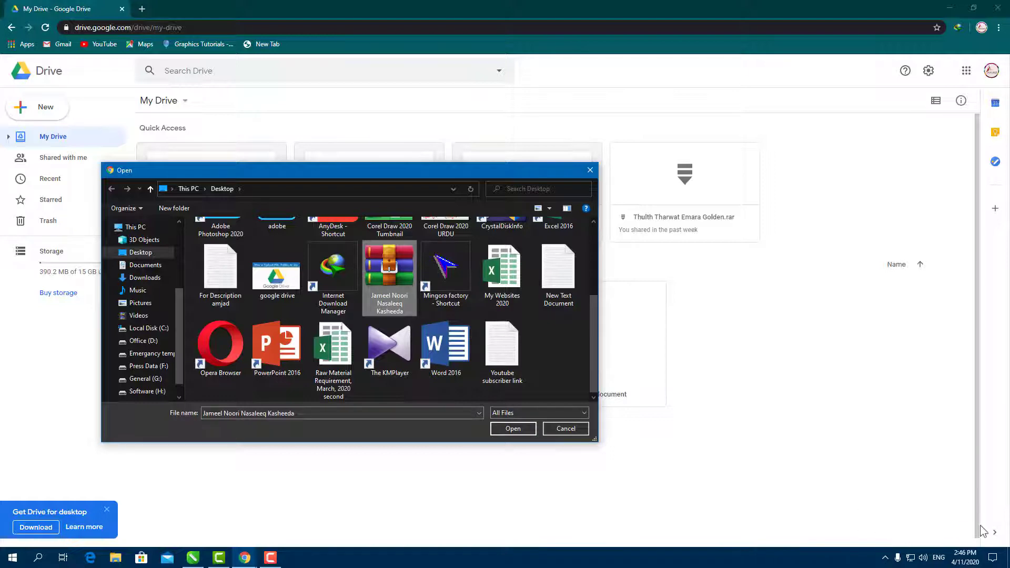
click(532, 430)
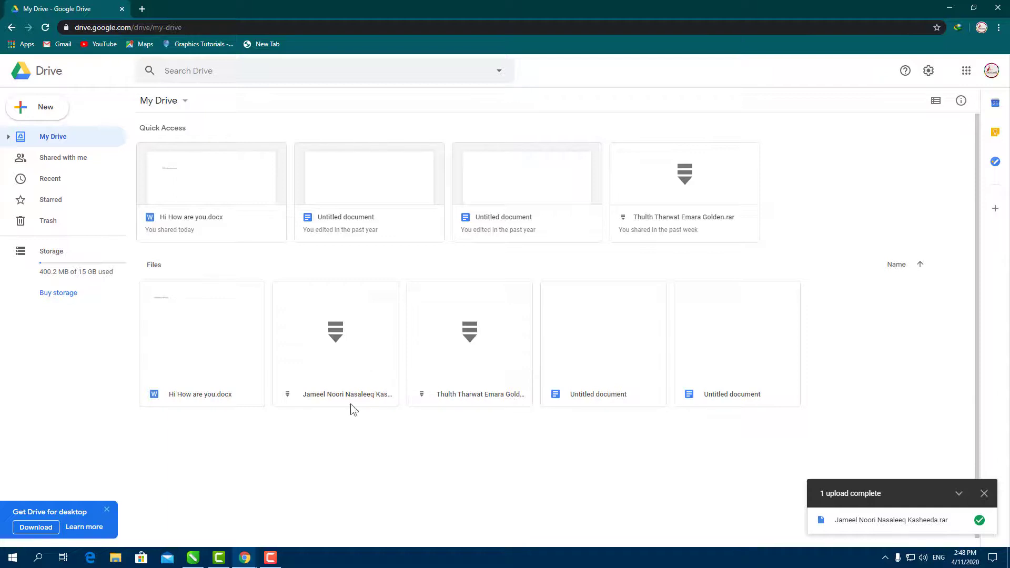
Turn on link sharing for the uploaded Jameel Noori Nasaleeq Kasheeda.rar file and copy its shareable link.
click(350, 356)
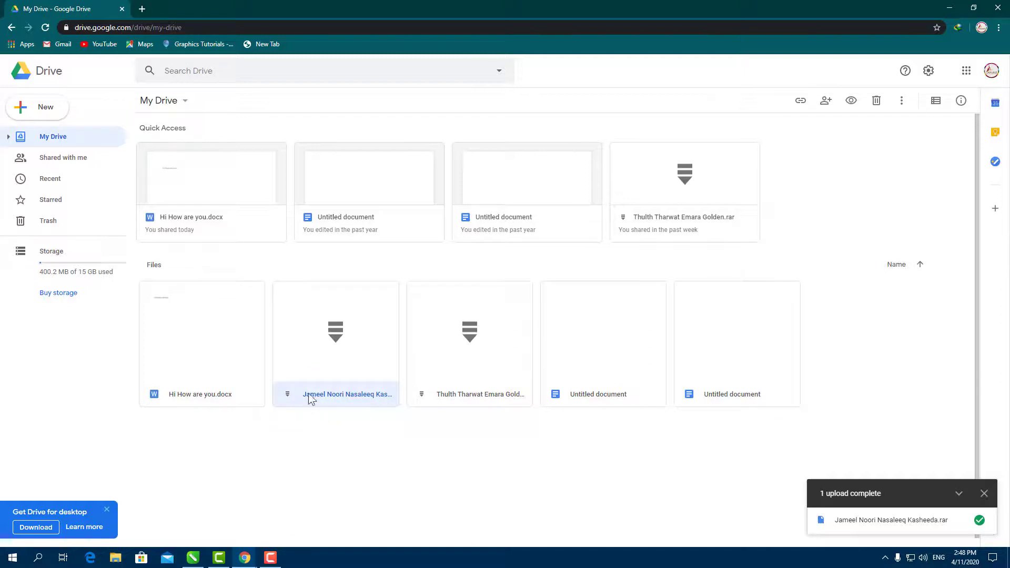
click(800, 105)
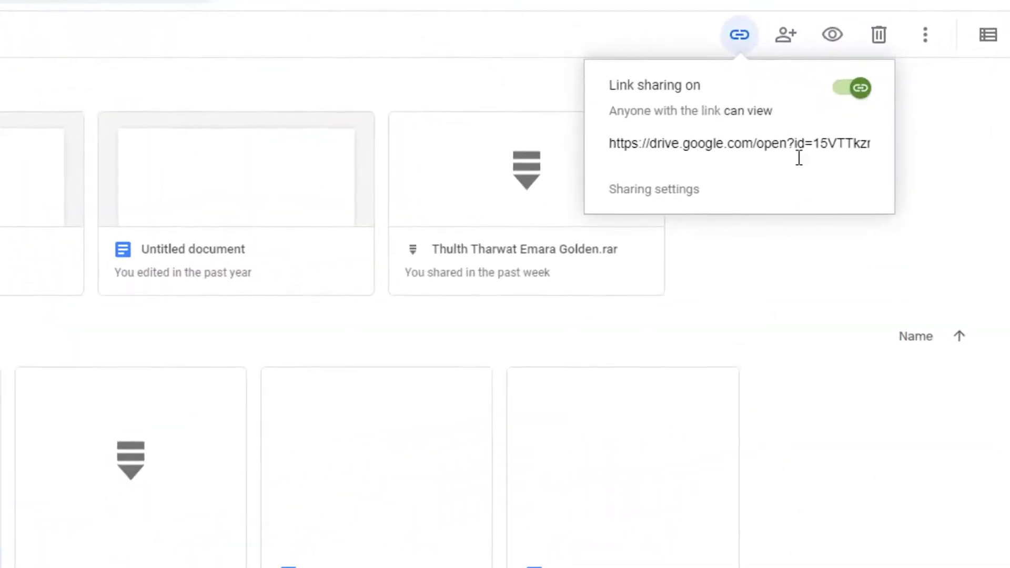
click(671, 146)
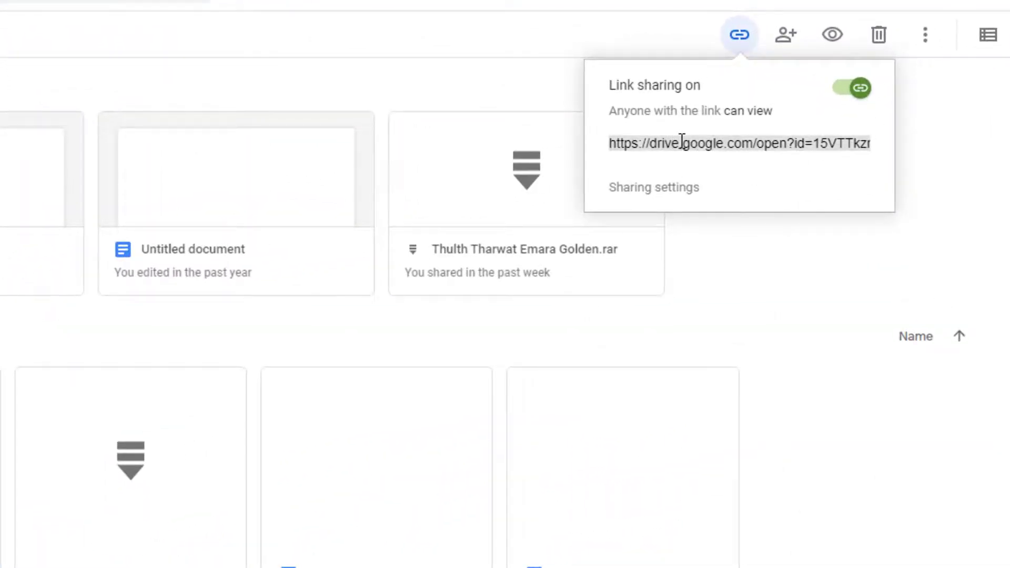
right_click(682, 142)
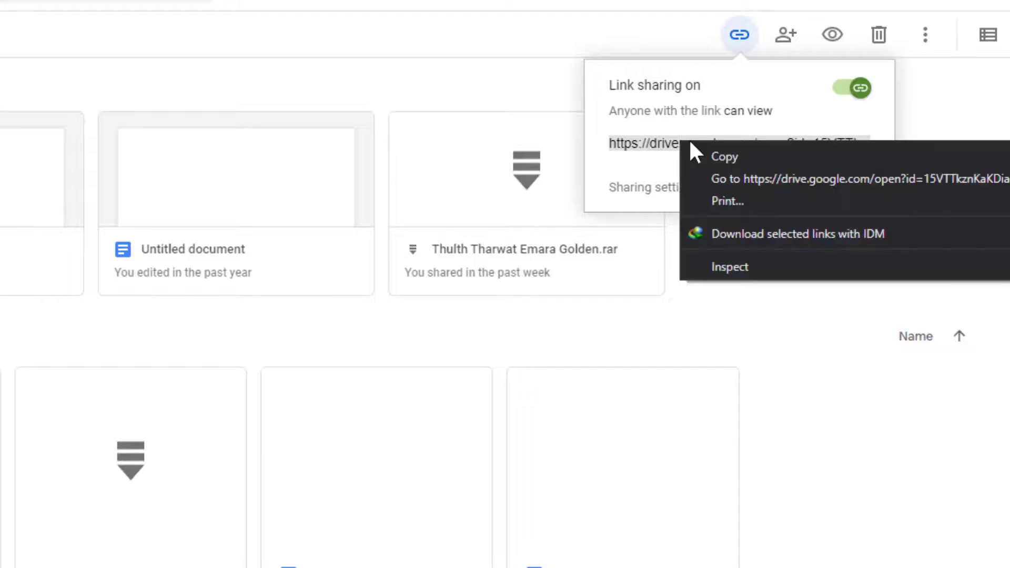
click(730, 154)
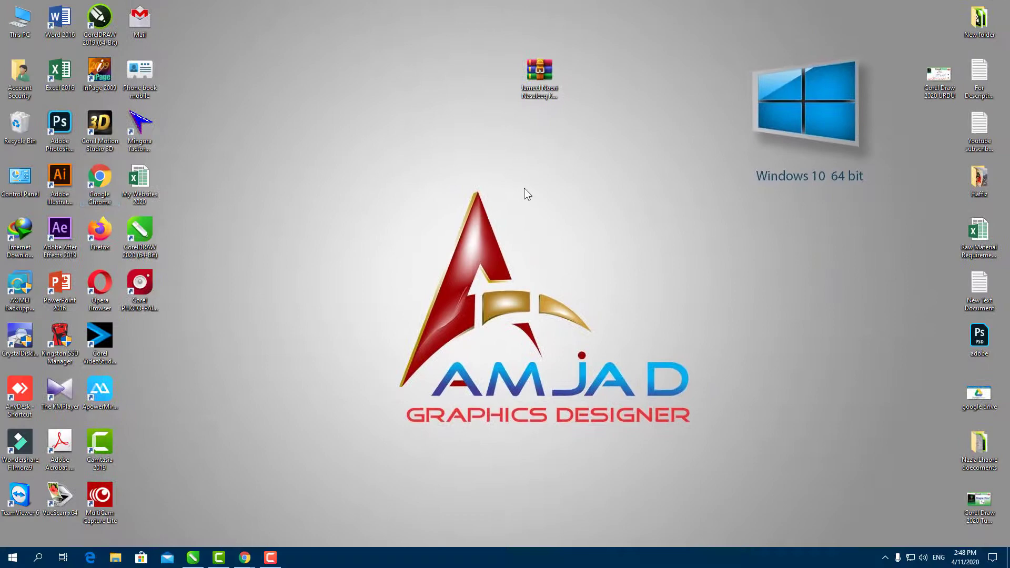
Create a new text document on the desktop and open it in Notepad.
right_click(524, 188)
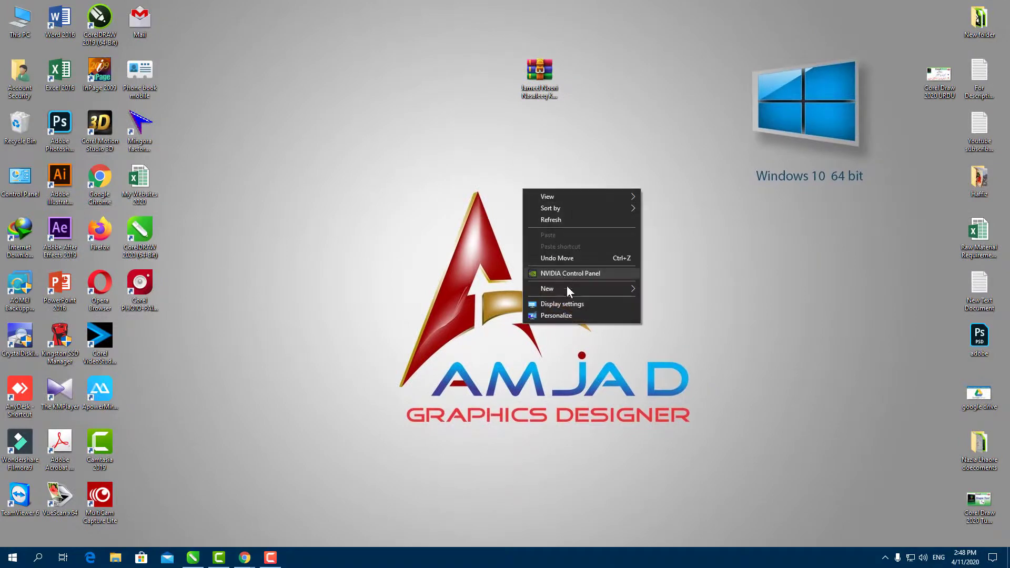
mouse_move(573, 288)
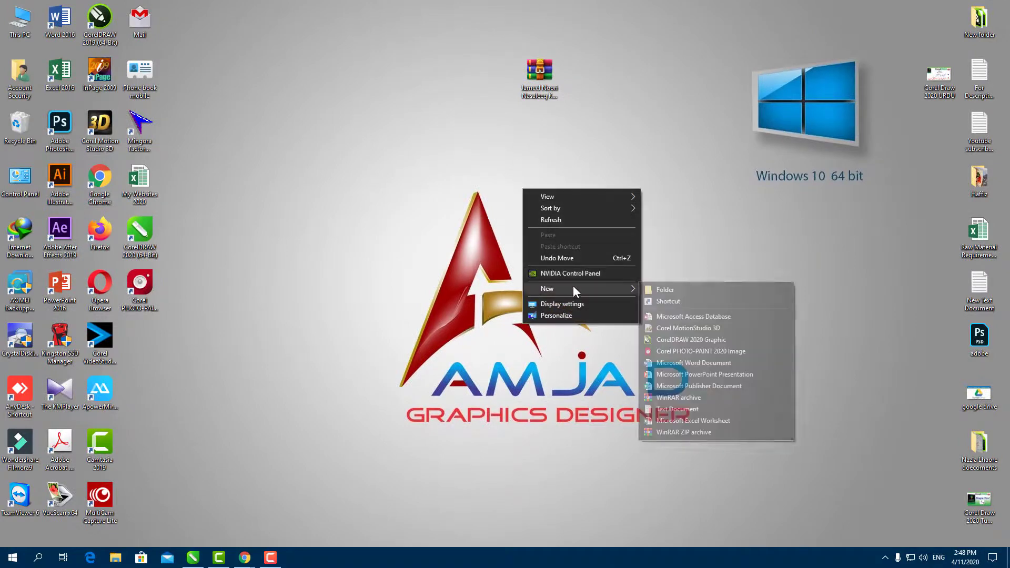
click(692, 409)
double_click(542, 180)
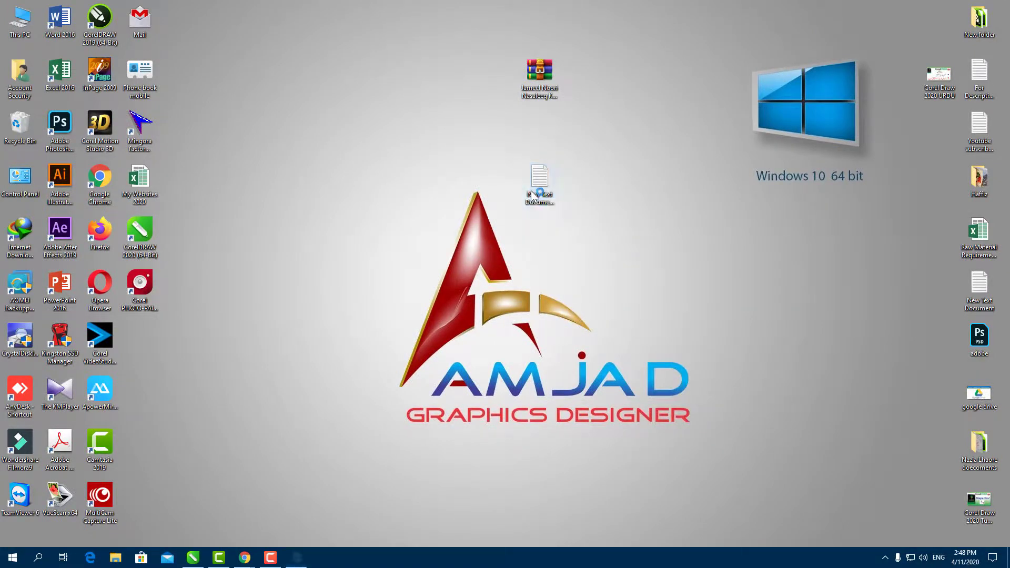
Paste the Drive share link below a few blank lines in the text document, save it and close Notepad.
key(Return)
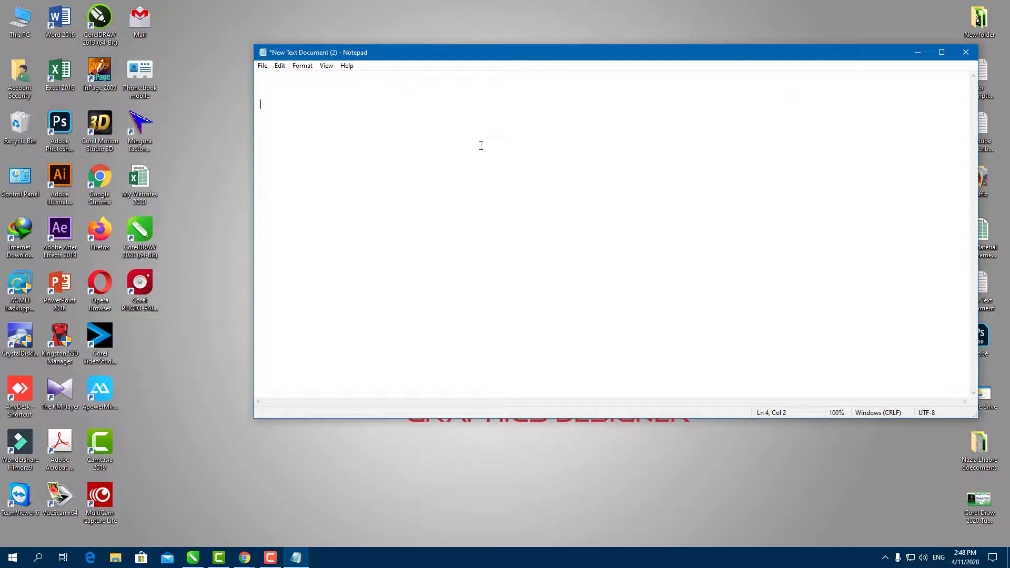
key(ctrl+v)
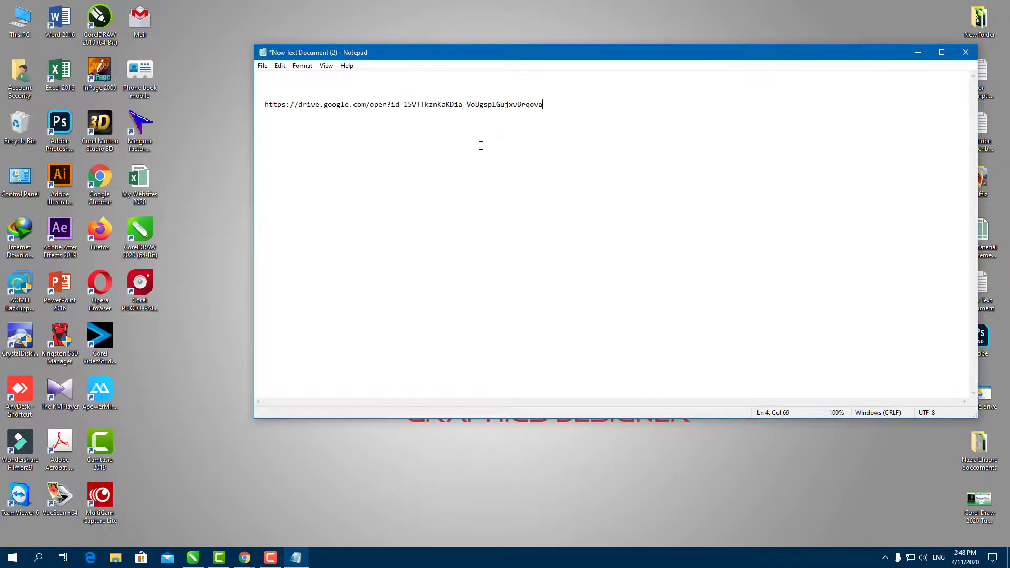
click(261, 65)
click(279, 113)
click(965, 53)
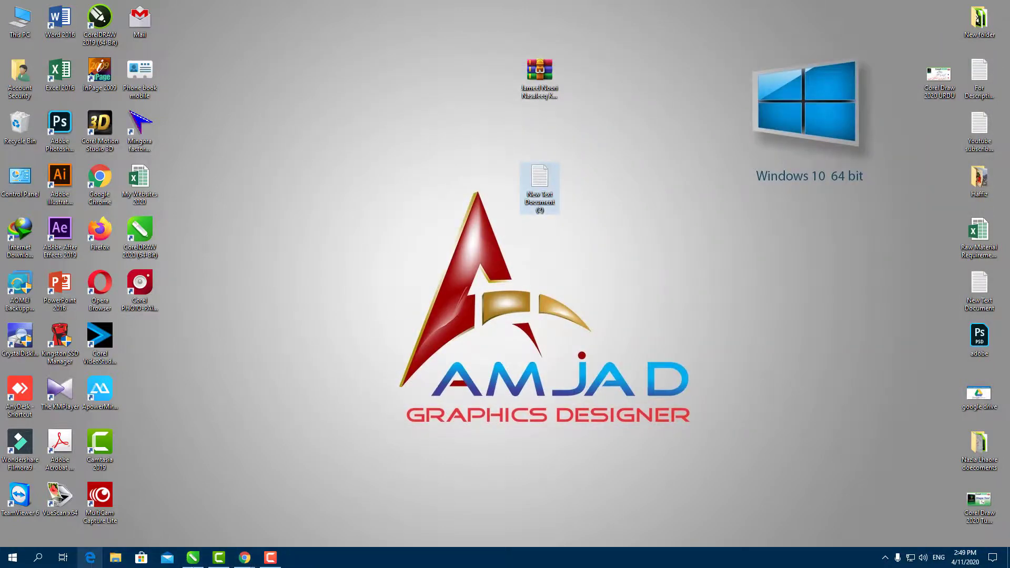
Close the Chrome window showing the Drive upload, then start Microsoft Edge and minimize it.
click(245, 557)
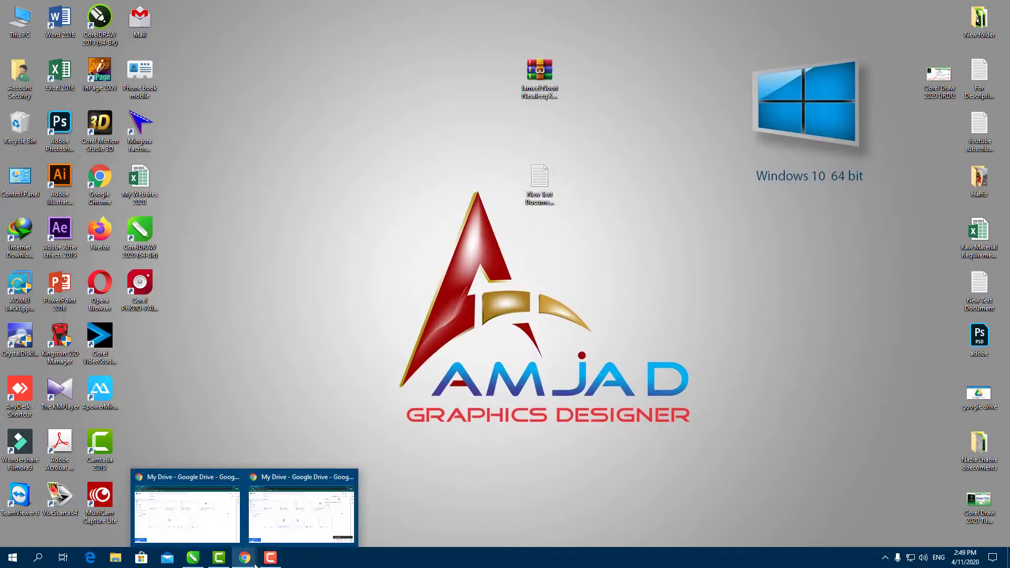
click(281, 528)
click(997, 7)
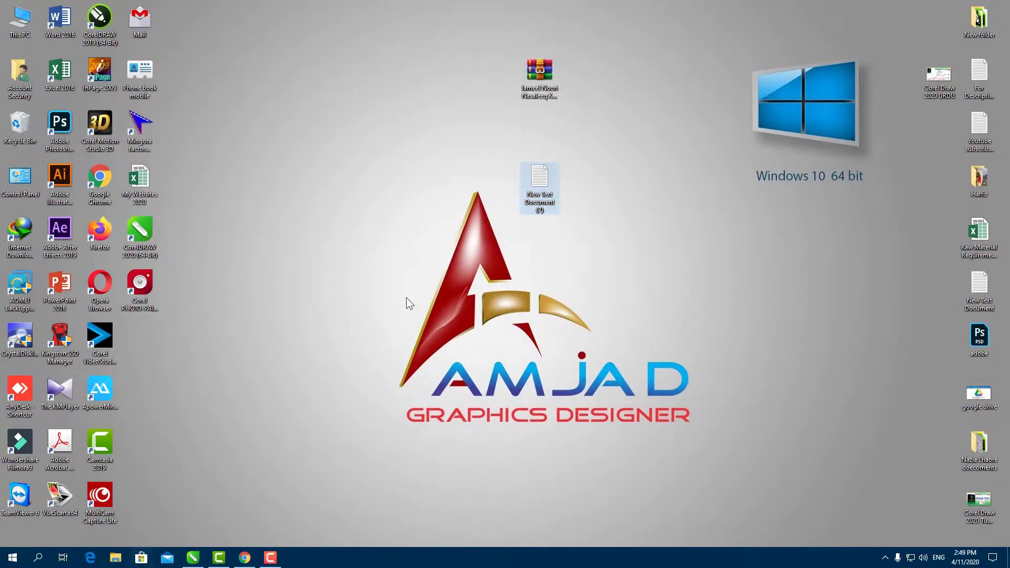
click(91, 557)
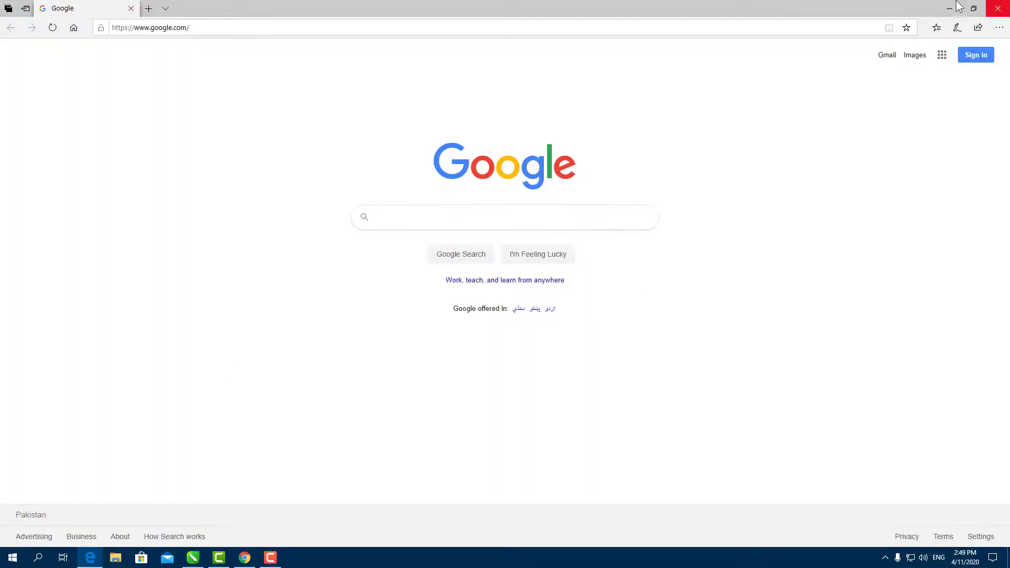
click(948, 8)
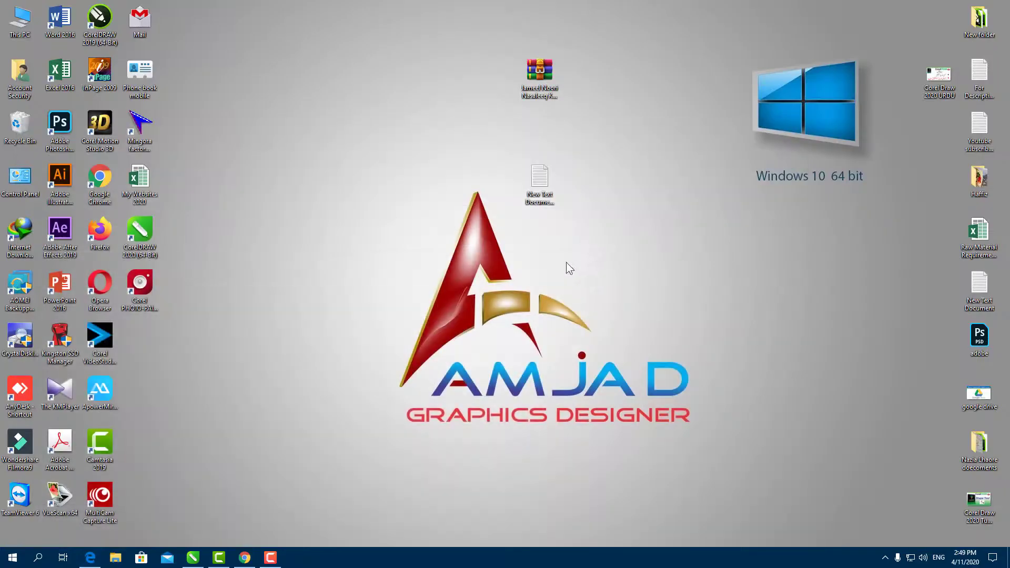
Reopen the new text document, copy the whole Drive link from it and close Notepad.
double_click(547, 198)
drag(545, 104, 265, 106)
right_click(278, 106)
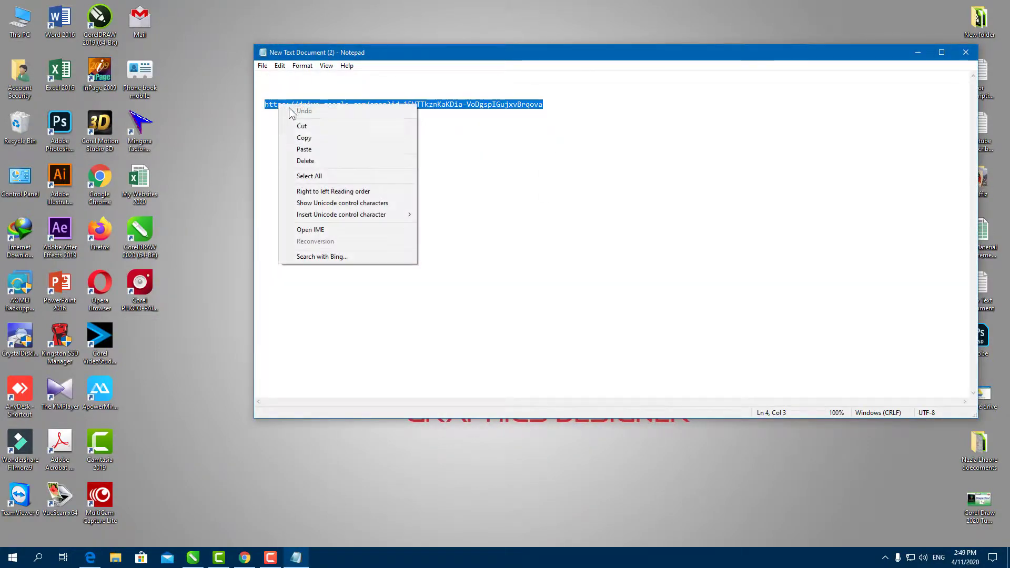
click(306, 139)
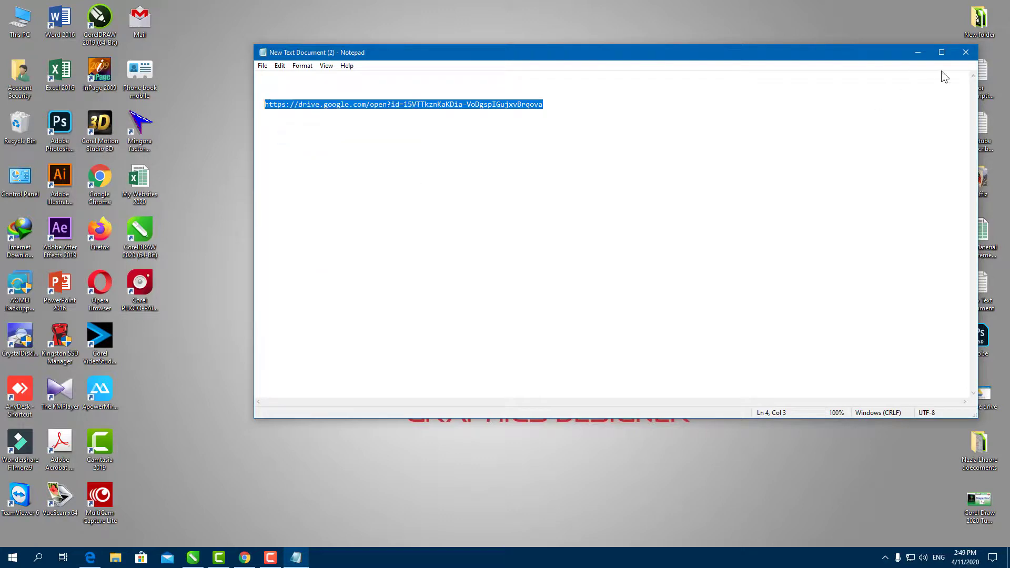
click(964, 53)
Switch to Microsoft Edge and open the copied Drive share link in place of the Google home page address.
click(90, 557)
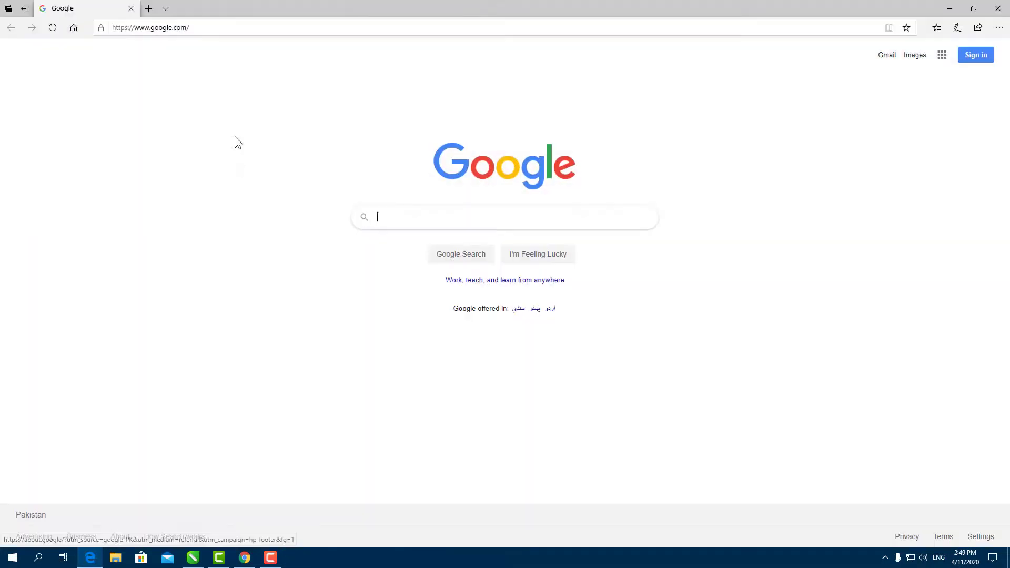
click(200, 30)
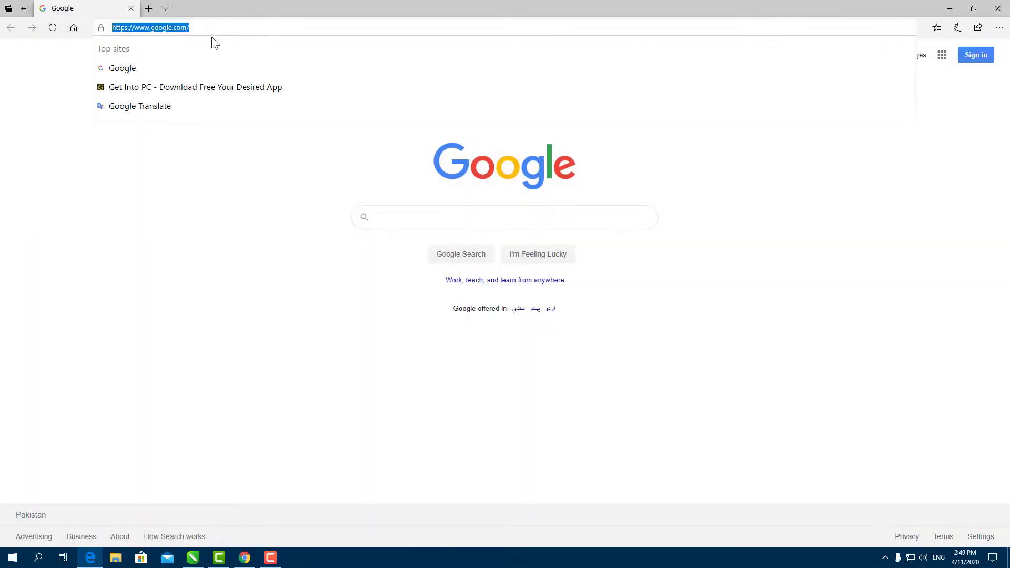
key(BackSpace)
right_click(206, 30)
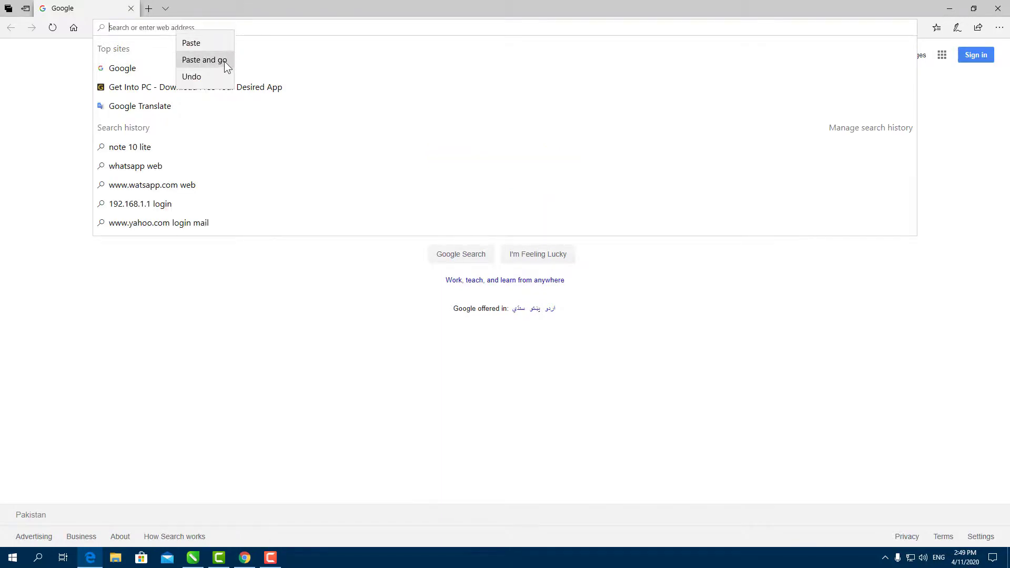
click(223, 59)
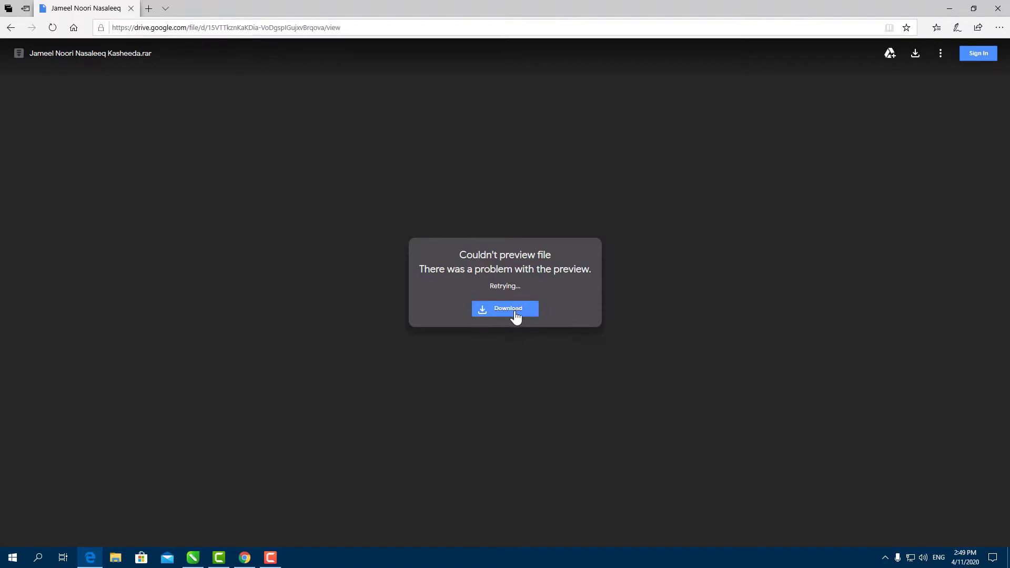
Download and save Jameel Noori Nasaleeq Kasheeda.rar from the shared page, view it in its download folder and close that folder.
click(520, 313)
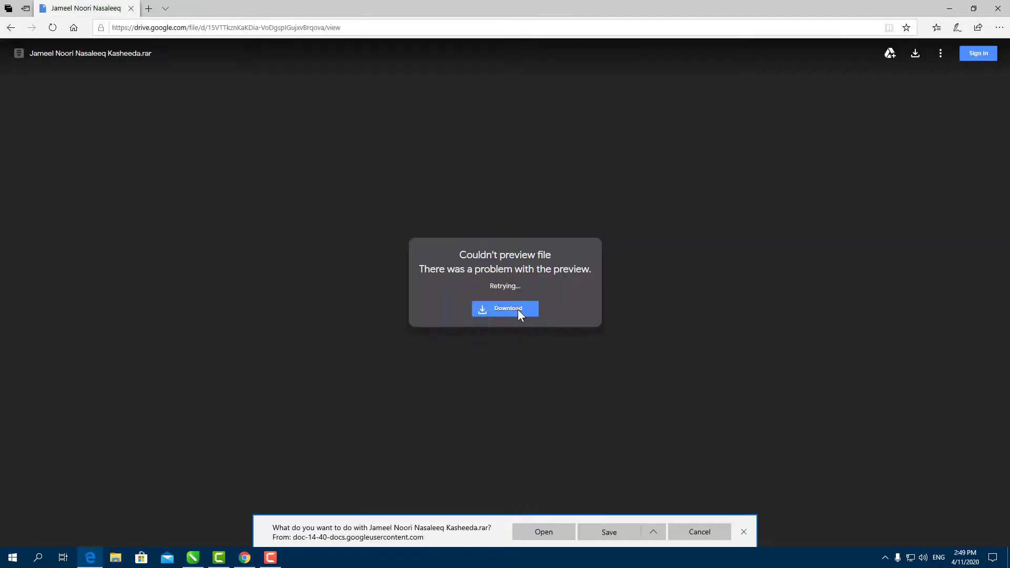
click(609, 532)
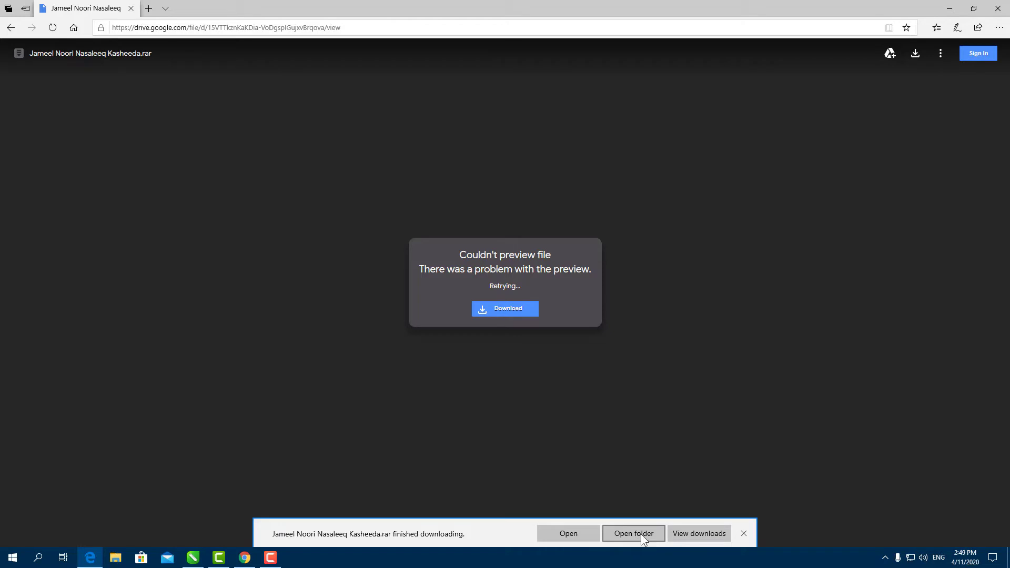
click(639, 534)
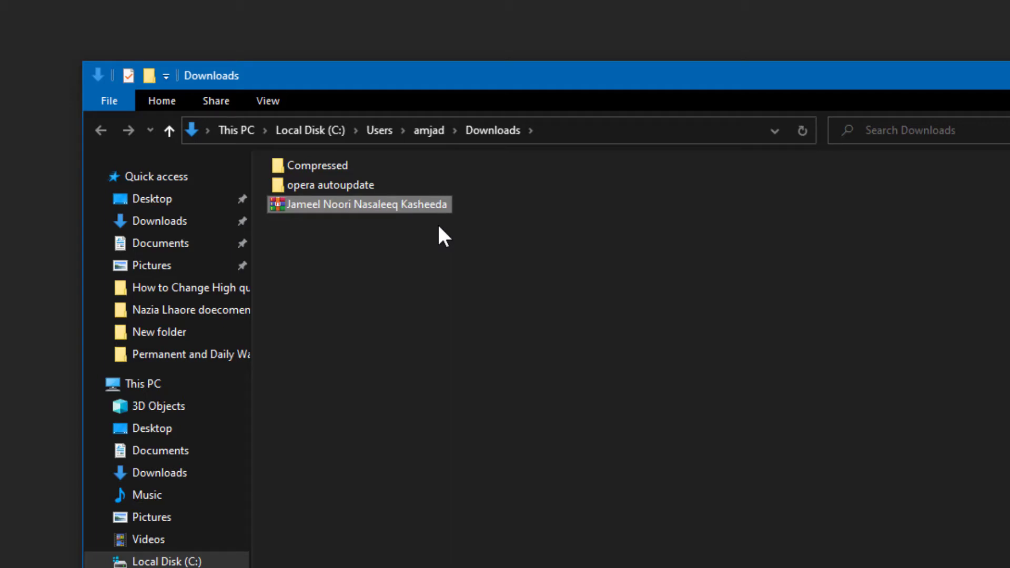
click(415, 311)
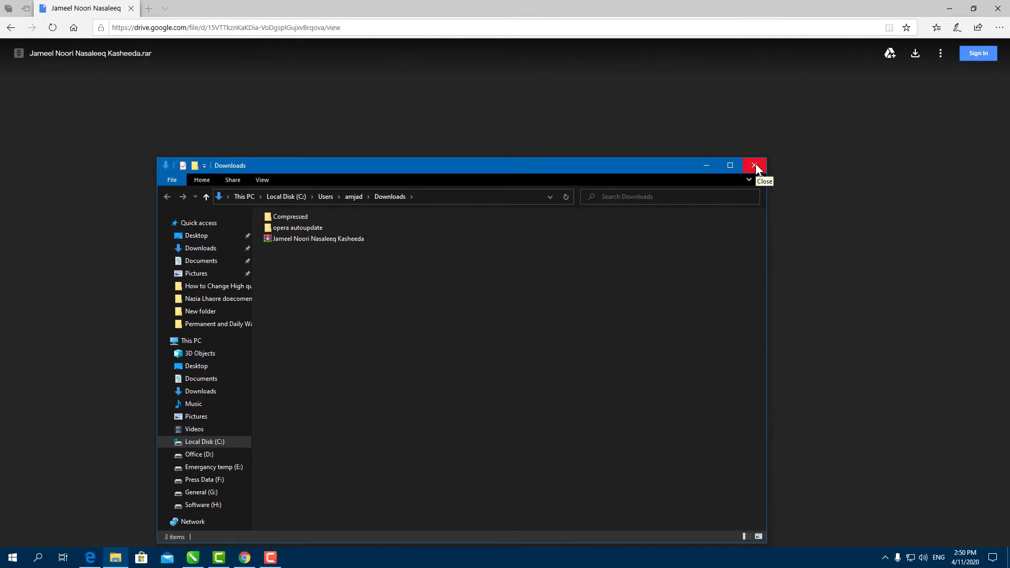
click(755, 166)
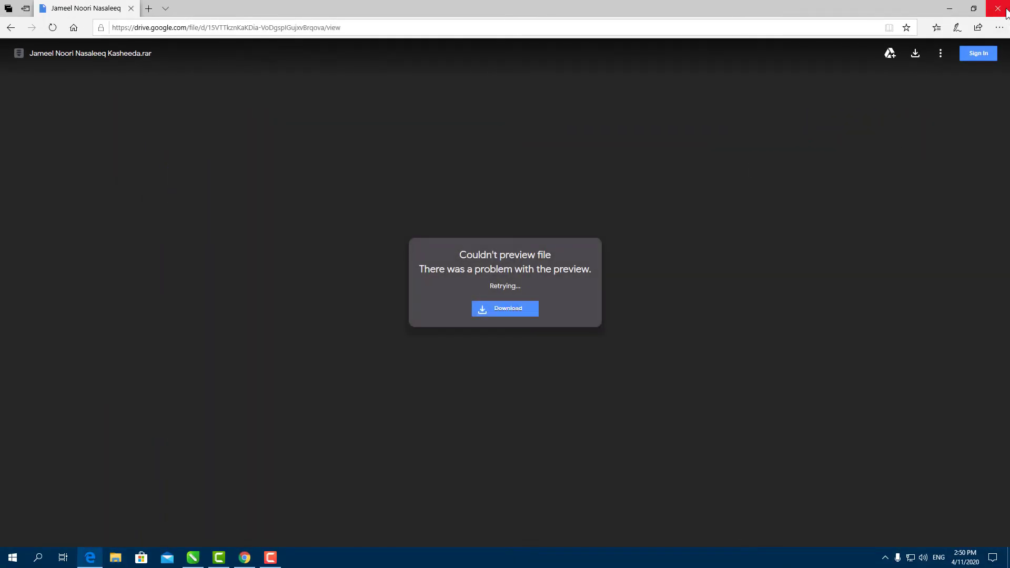